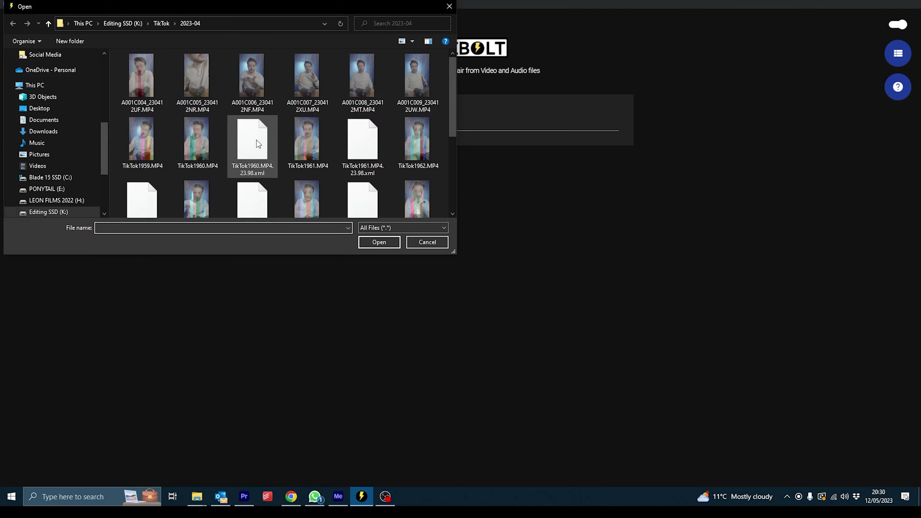
{"action": "left_click", "coordinate": [378, 241]}
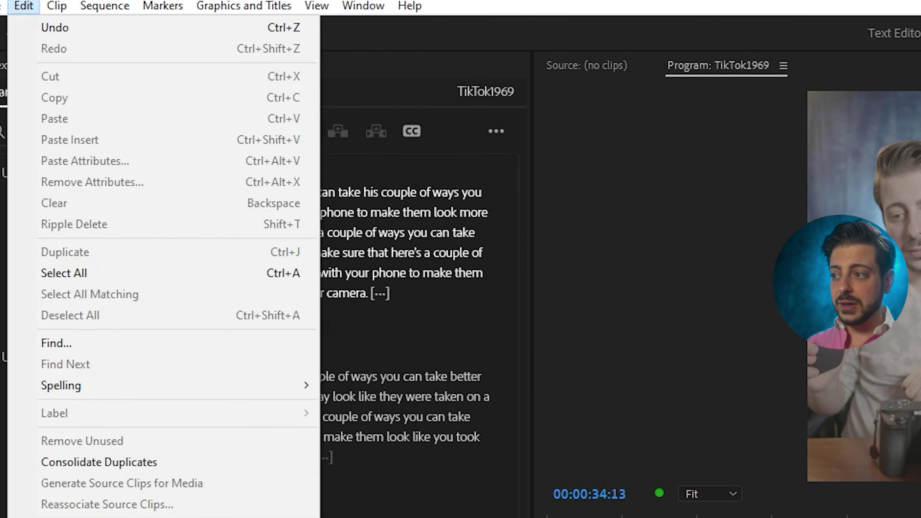
Open the Transcription preferences and view the choices for which clips are transcribed automatically.
{"action": "mouse_move", "coordinate": [115, 358]}
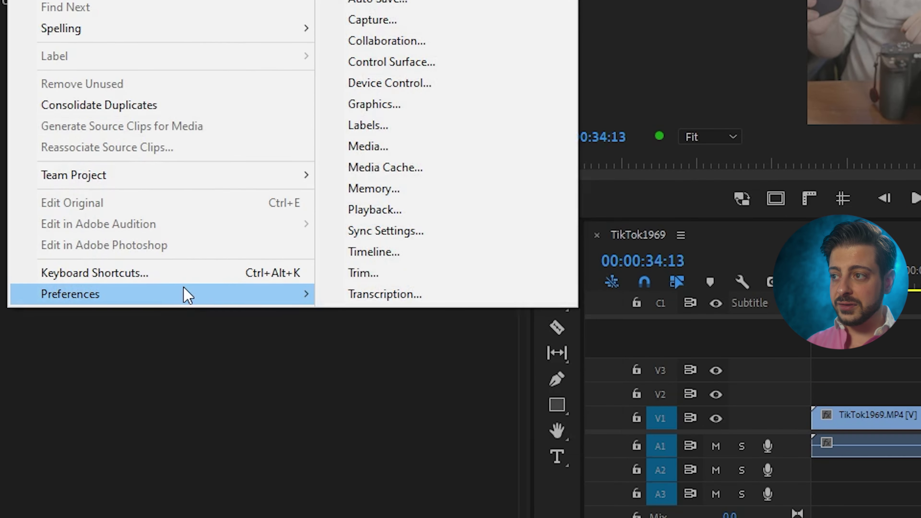
{"action": "left_click", "coordinate": [468, 299]}
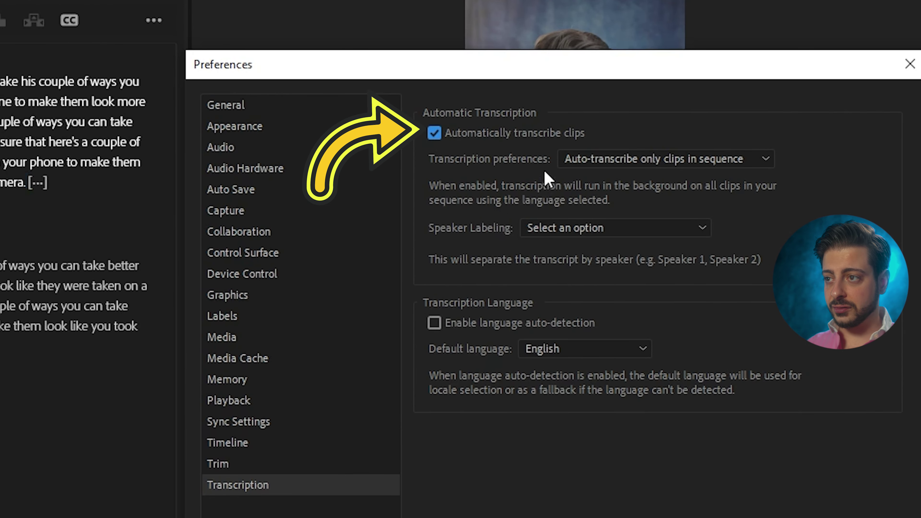
{"action": "left_click", "coordinate": [661, 164]}
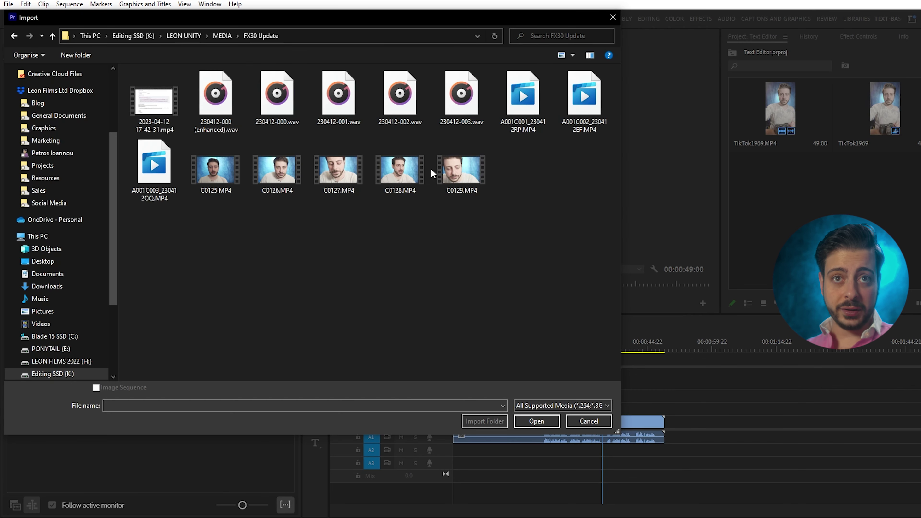
Import the clip C0128.MP4 from the FX30 Update folder and look over the transcript's actions and display options.
{"action": "double_click", "coordinate": [431, 168]}
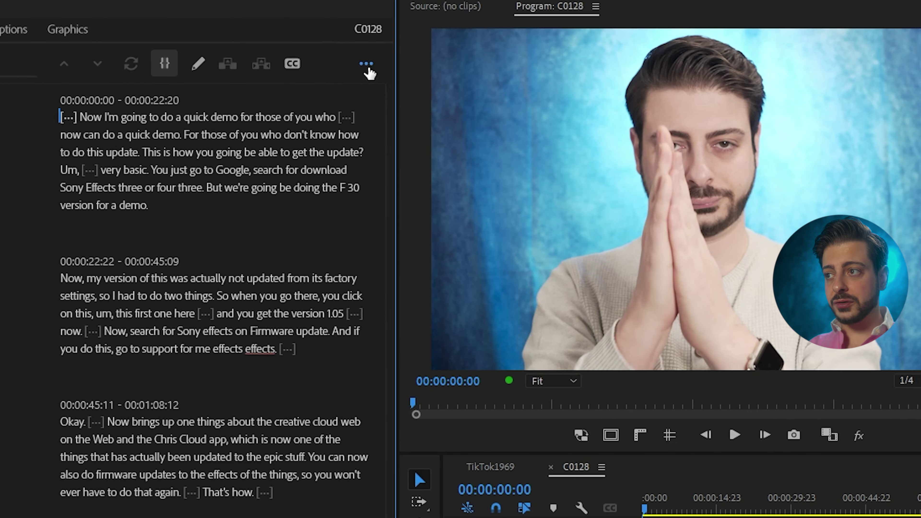
{"action": "left_click", "coordinate": [282, 72]}
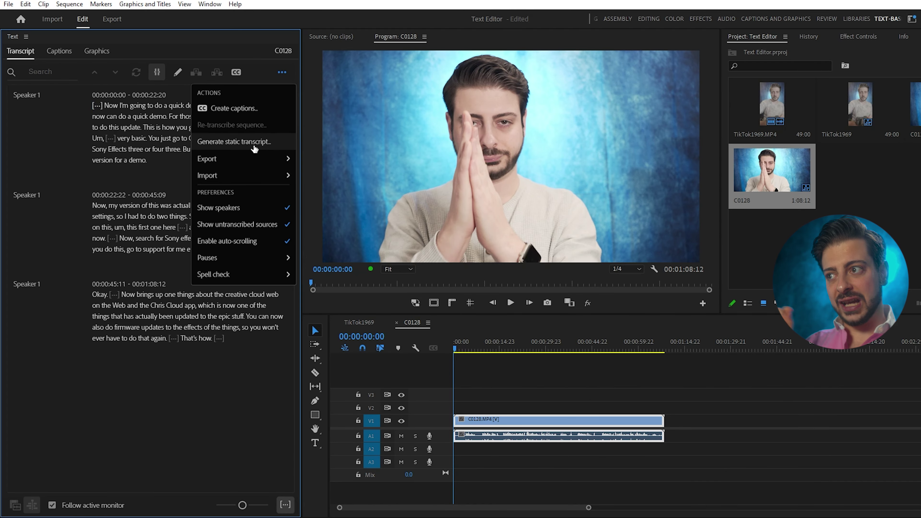
{"action": "left_click", "coordinate": [135, 149]}
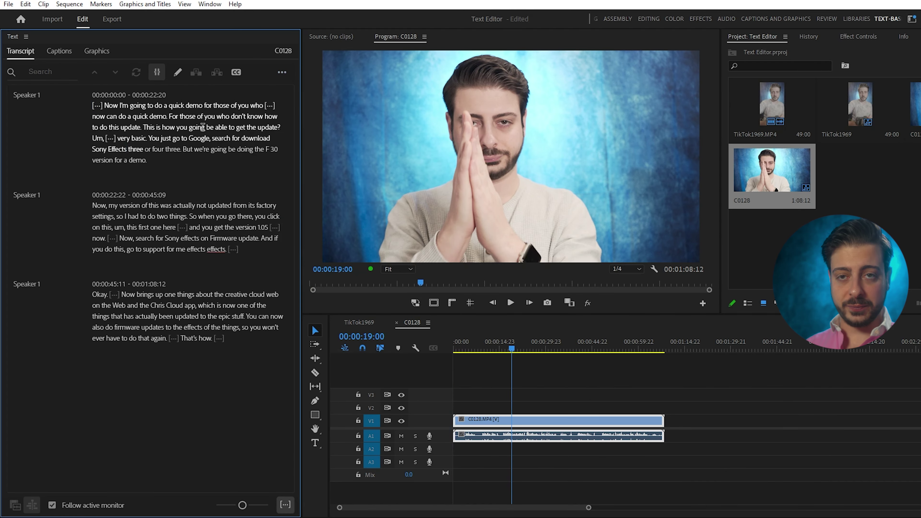
Select "Now I'm going to do a quick demo for those of" in the transcript and examine the matching range in the timeline.
{"action": "left_click", "coordinate": [220, 117]}
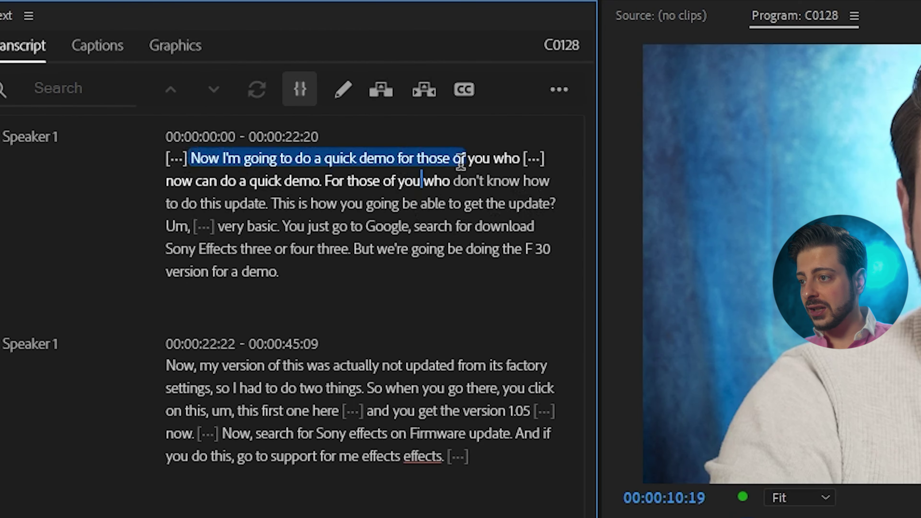
{"action": "left_click_drag", "start_coordinate": [461, 161], "coordinate": [461, 161]}
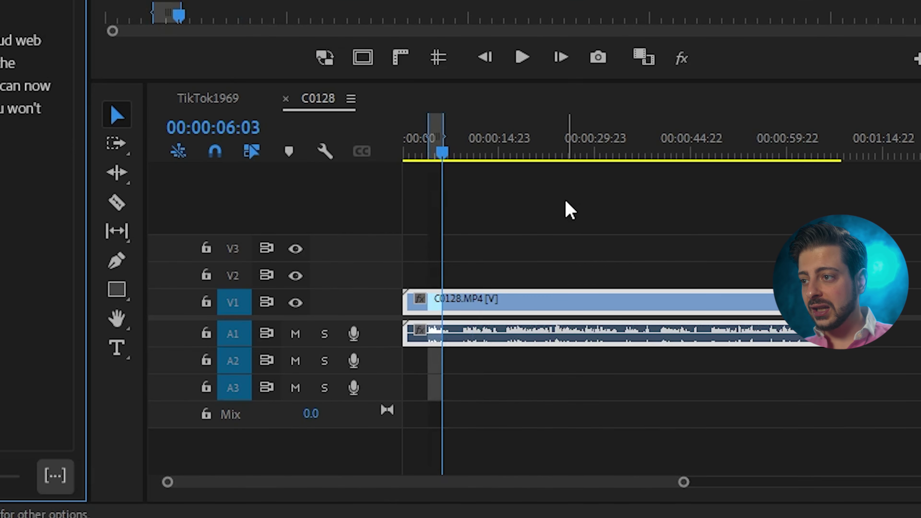
{"action": "key", "text": "equal"}
{"action": "key", "text": "equal"}
{"action": "key", "text": "minus"}
Select the transcript sentence "This is how you going be able to get the update?" and play the sequence from there.
{"action": "left_click_drag", "start_coordinate": [144, 128], "coordinate": [273, 123]}
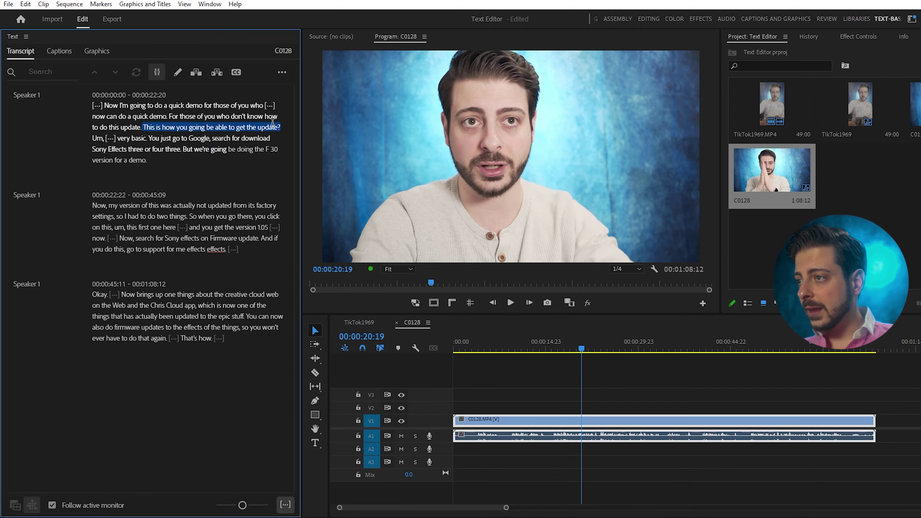
{"action": "key", "text": "space"}
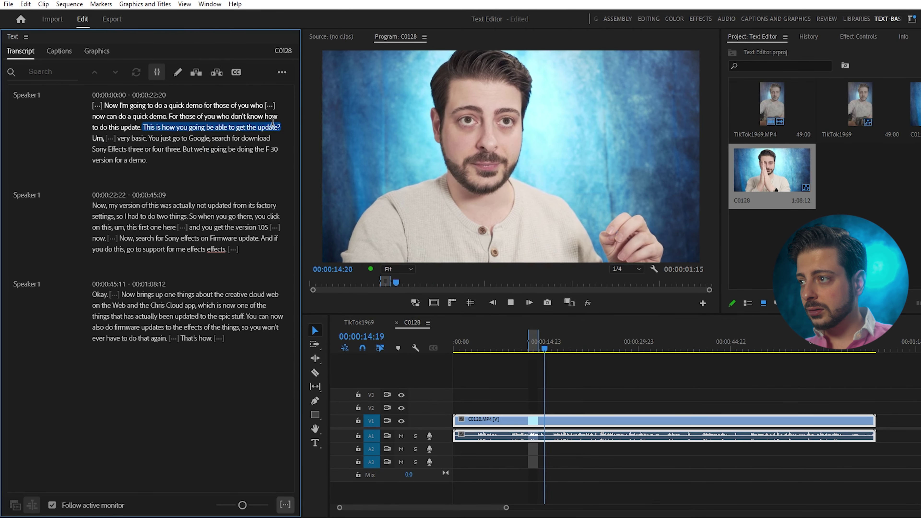
{"action": "key", "text": "space"}
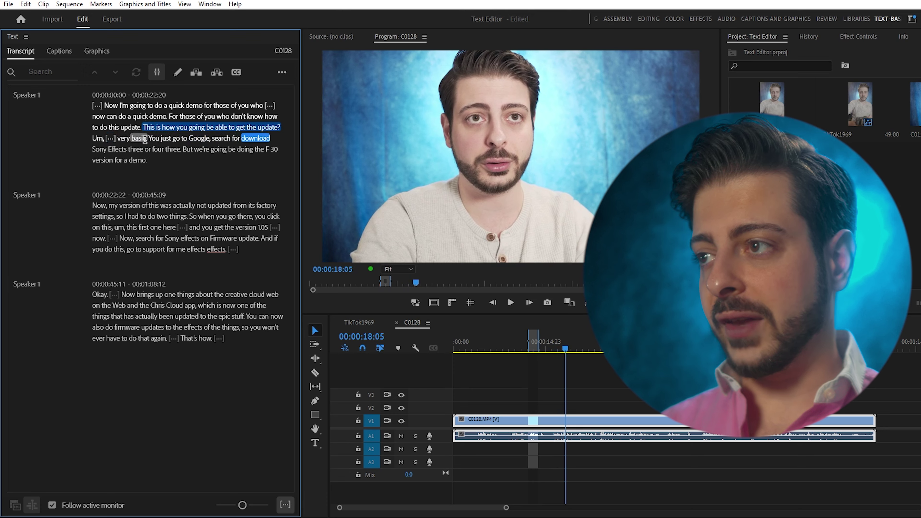
Ripple-delete the phrase "Um, [...] very basic." from the first transcript paragraph.
{"action": "left_click", "coordinate": [145, 139]}
{"action": "left_click_drag", "start_coordinate": [145, 139], "coordinate": [94, 139]}
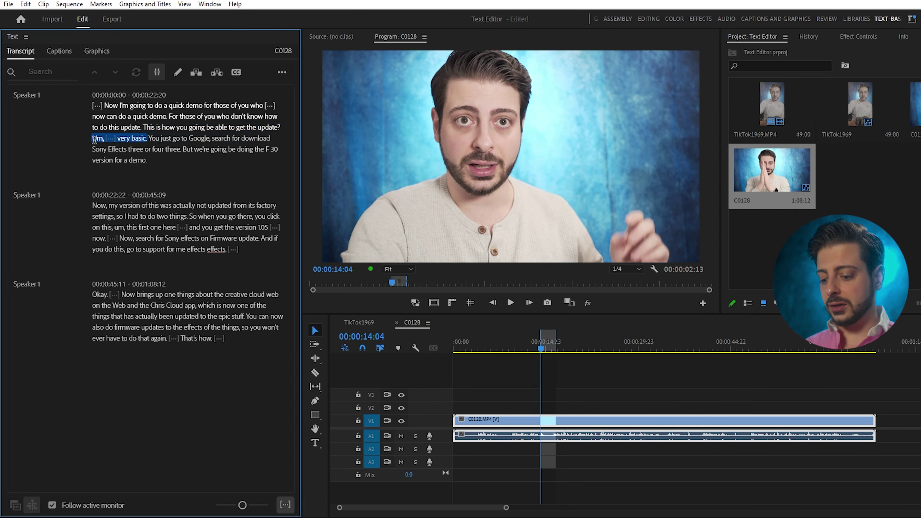
{"action": "key", "text": "BackSpace"}
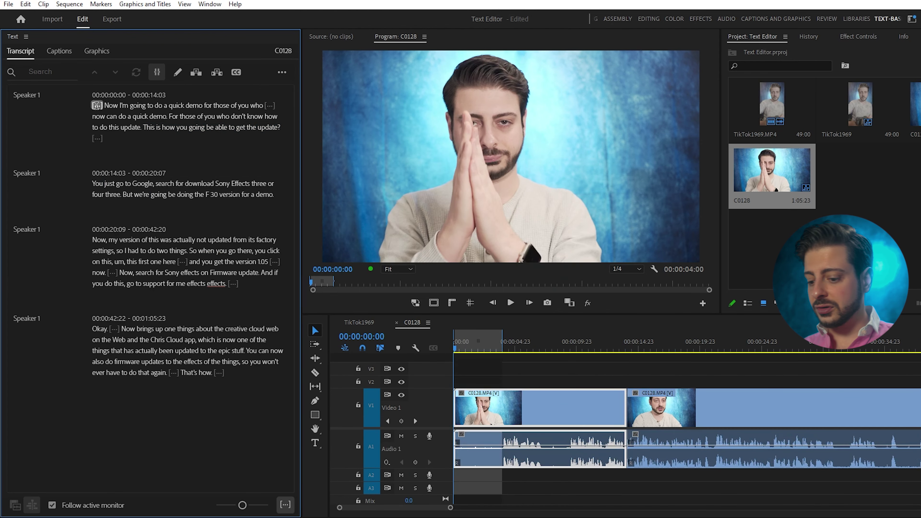
Ripple-delete the pauses at the transcript's start, between "for those of you who" and "now can do", and after "get the update?".
{"action": "left_click", "coordinate": [97, 105]}
{"action": "key", "text": "BackSpace"}
{"action": "key", "text": "space"}
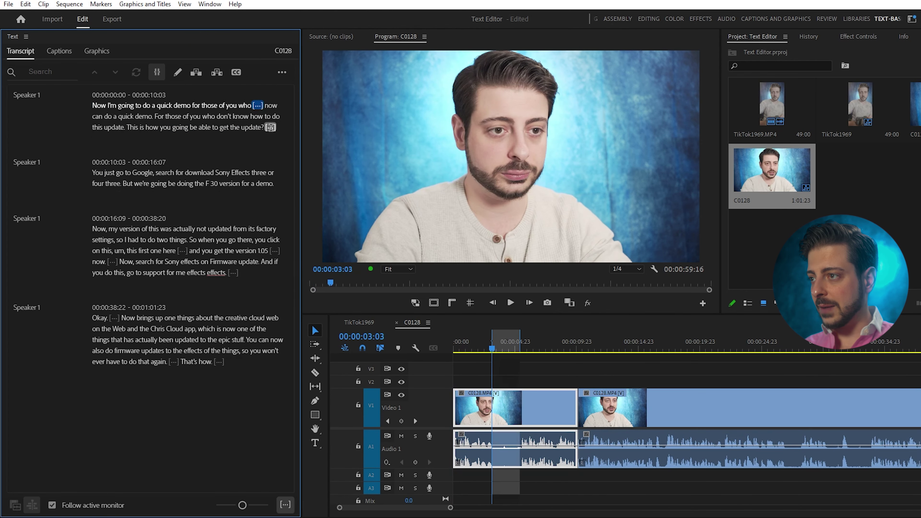
{"action": "key", "text": "BackSpace"}
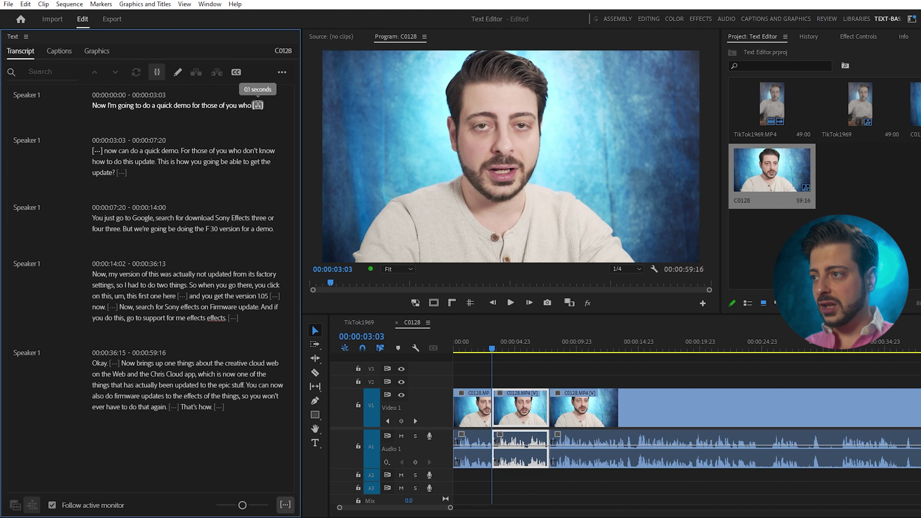
{"action": "left_click", "coordinate": [258, 105]}
{"action": "key", "text": "BackSpace"}
{"action": "left_click", "coordinate": [96, 151]}
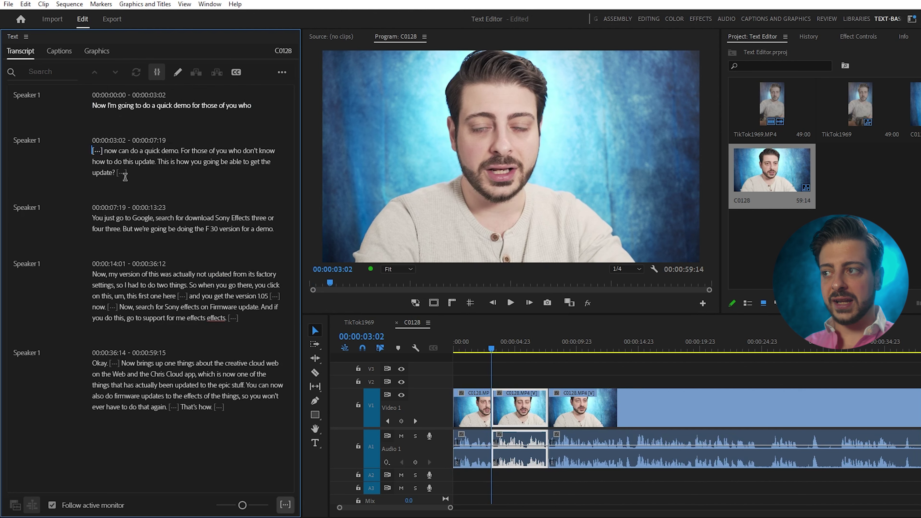
{"action": "left_click", "coordinate": [100, 173]}
{"action": "key", "text": "BackSpace"}
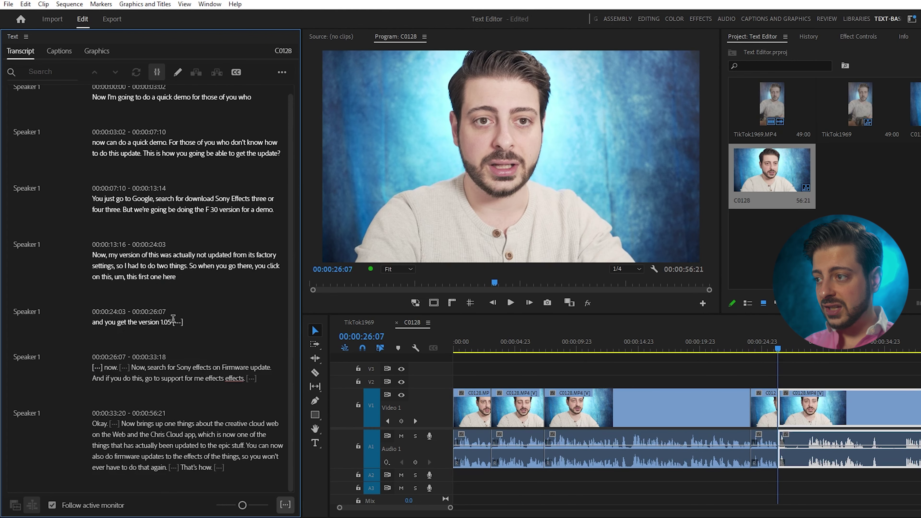
Ripple-delete the pauses after "and you get the version 1.05", around "now." and after "support for me effects effects.".
{"action": "left_click", "coordinate": [177, 322]}
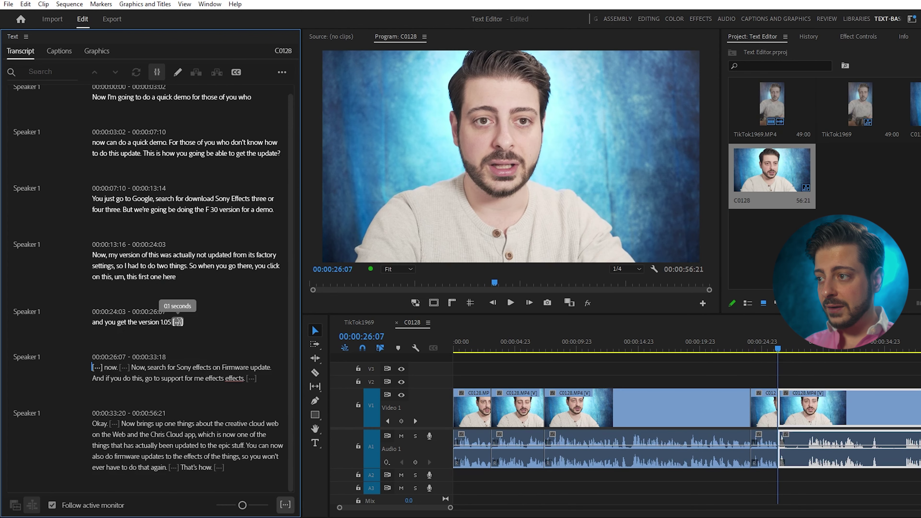
{"action": "key", "text": "BackSpace"}
{"action": "left_click", "coordinate": [97, 368]}
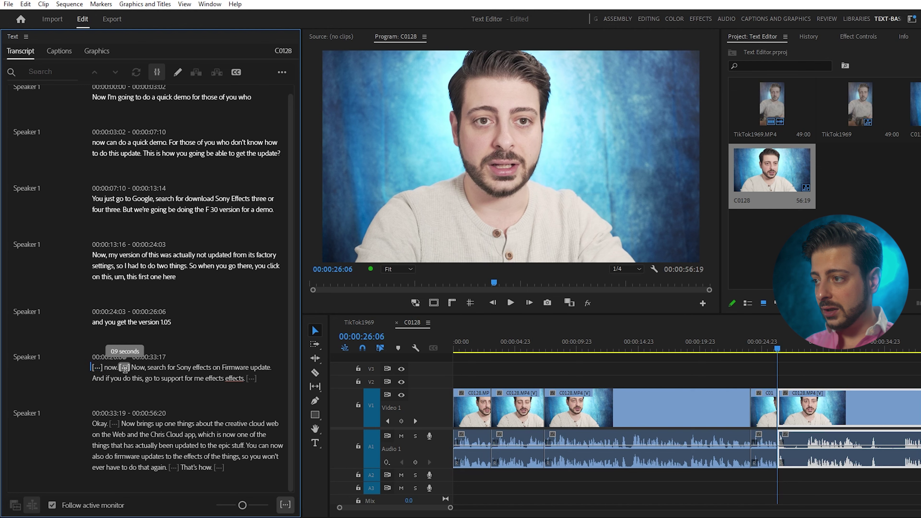
{"action": "key", "text": "BackSpace"}
{"action": "left_click", "coordinate": [212, 378]}
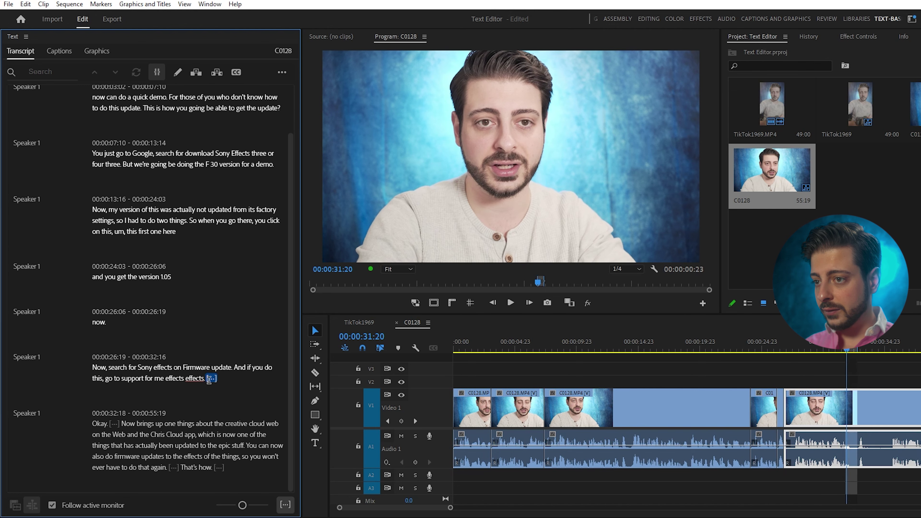
{"action": "key", "text": "BackSpace"}
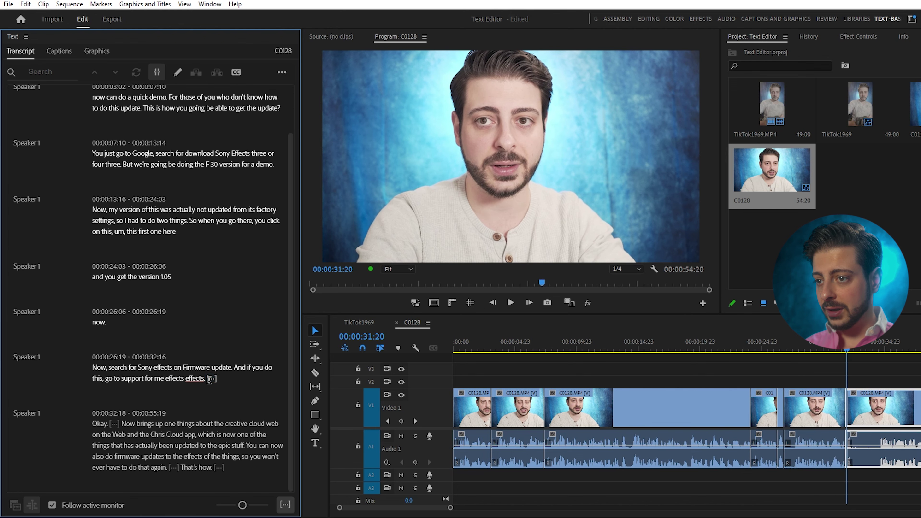
Play the sequence from about 00:00:06:20 to review the cuts made through the transcript.
{"action": "left_click_drag", "start_coordinate": [783, 356], "coordinate": [541, 353]}
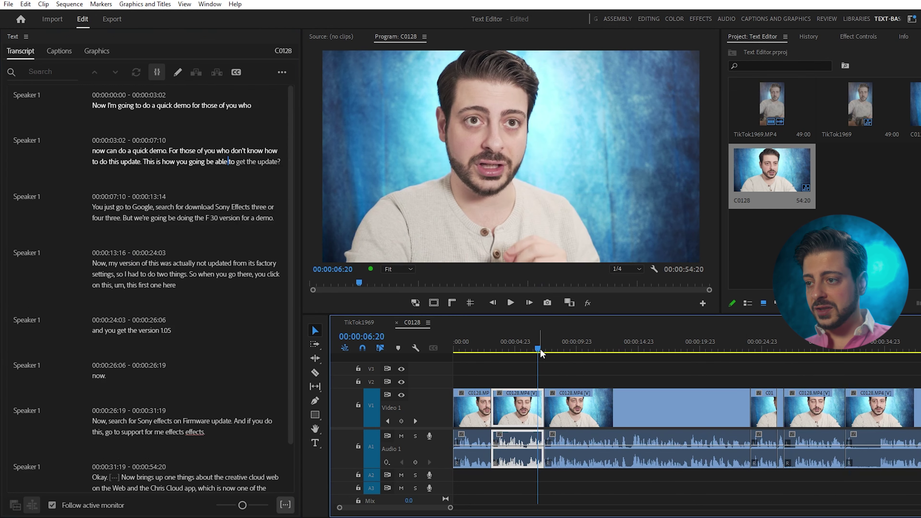
{"action": "key", "text": "space"}
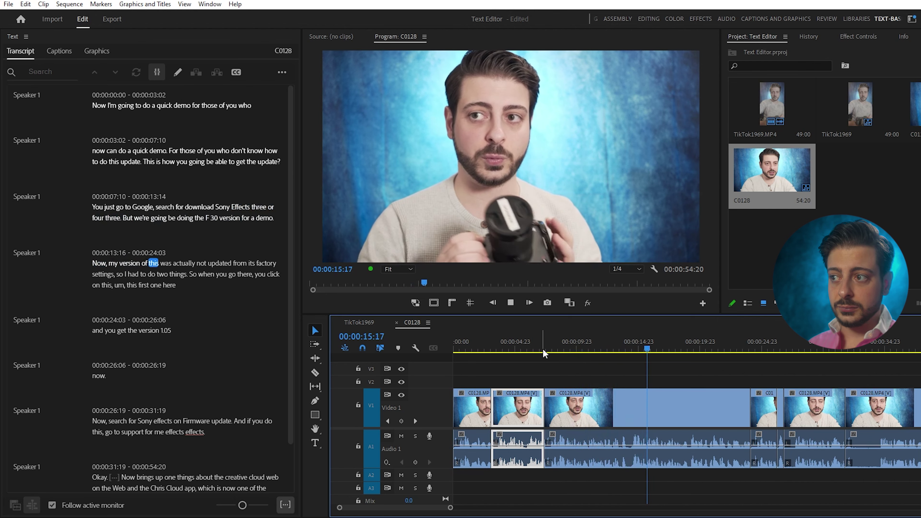
{"action": "key", "text": "space"}
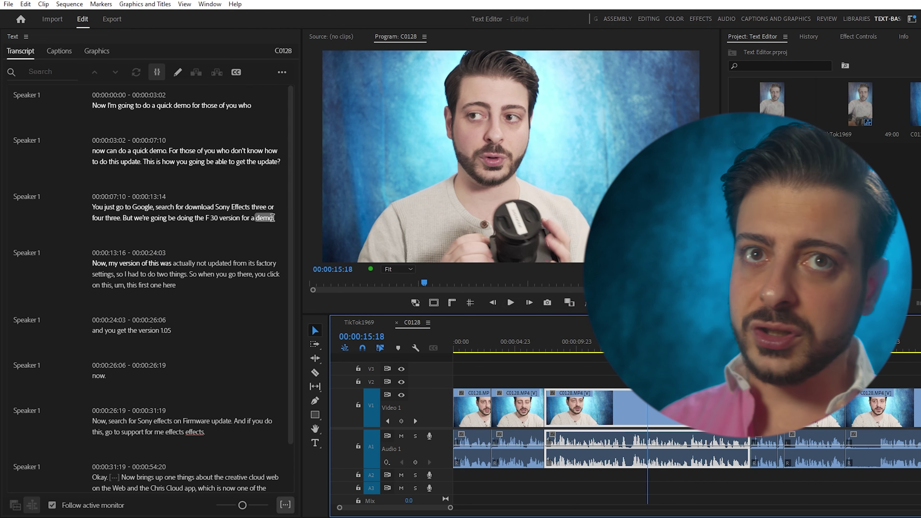
Delete "for a demo." and the "Now," opening the next paragraph from the transcript, playing back the cut between them.
{"action": "left_click_drag", "start_coordinate": [274, 218], "coordinate": [242, 218]}
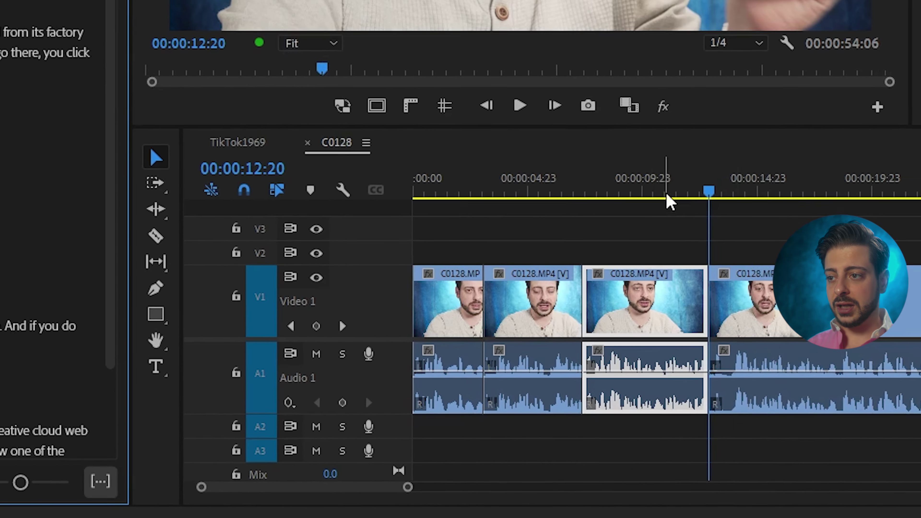
{"action": "left_click", "coordinate": [695, 152]}
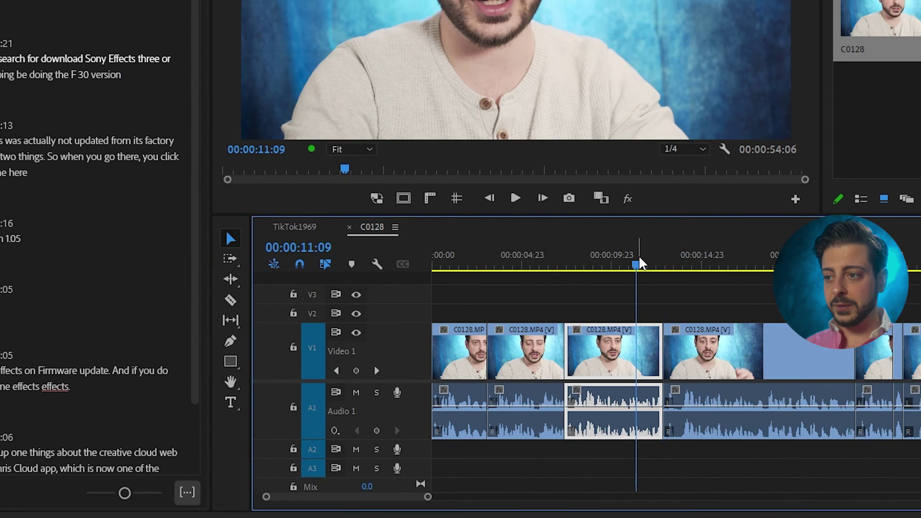
{"action": "key", "text": "space"}
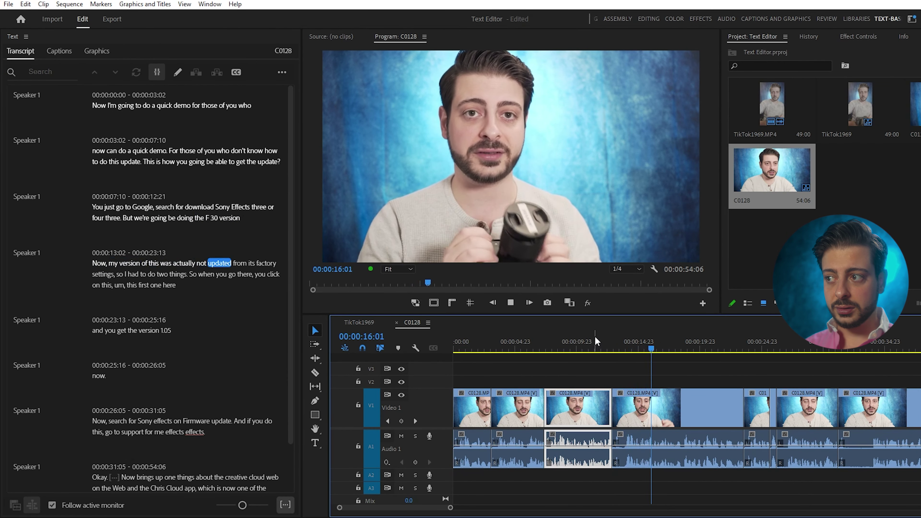
{"action": "key", "text": "space"}
{"action": "left_click", "coordinate": [93, 266]}
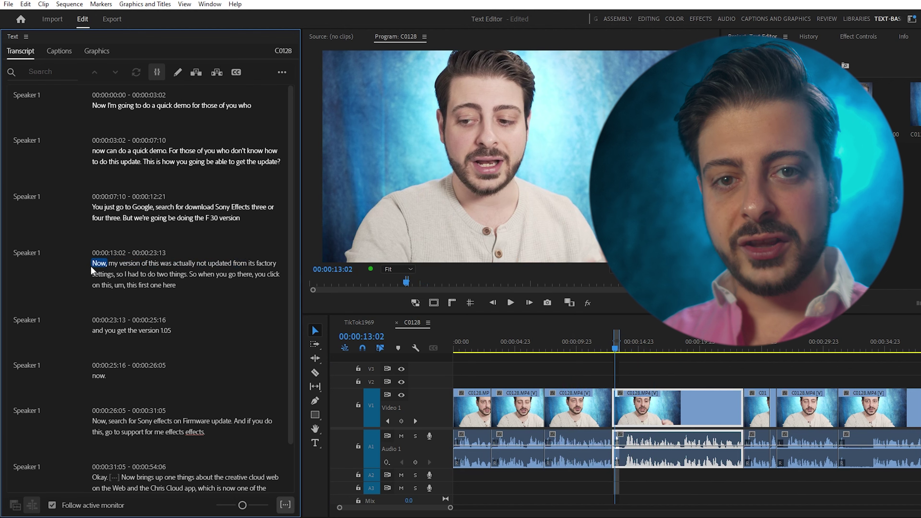
{"action": "key", "text": "Delete"}
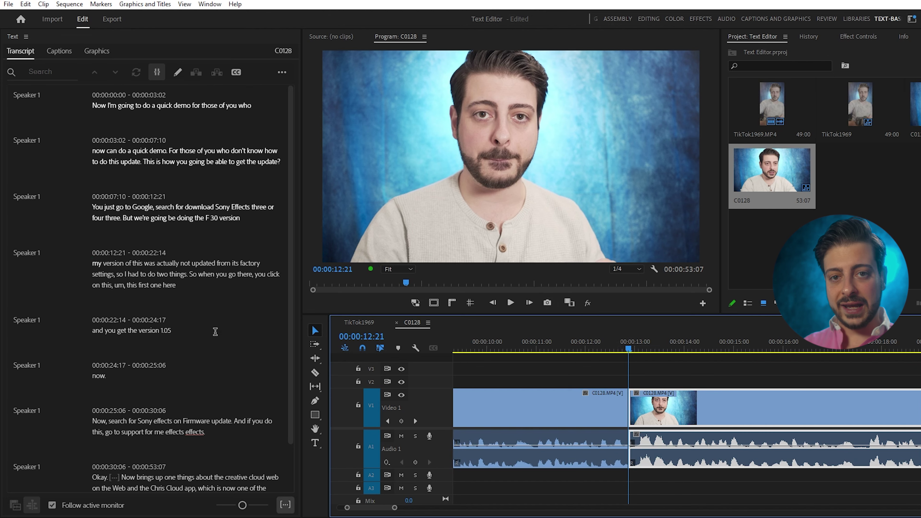
Move the passage "You just go to Google ... the F 30 version" ahead of "now can do a quick demo" by cutting and pasting it.
{"action": "left_click", "coordinate": [97, 142]}
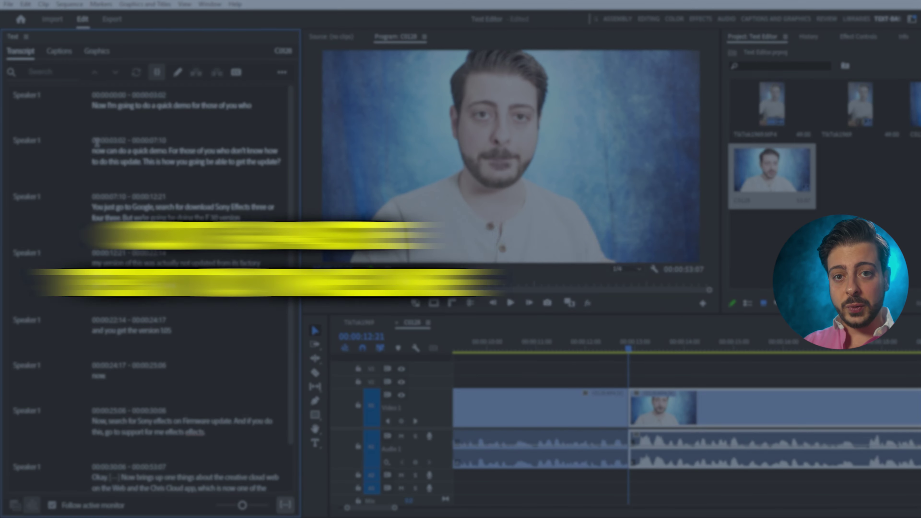
{"action": "left_click_drag", "start_coordinate": [92, 206], "coordinate": [246, 225]}
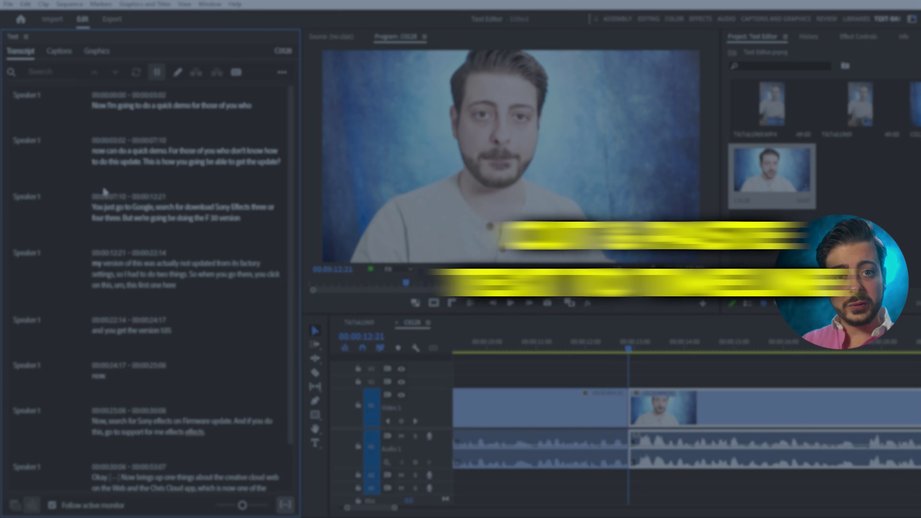
{"action": "right_click", "coordinate": [224, 192]}
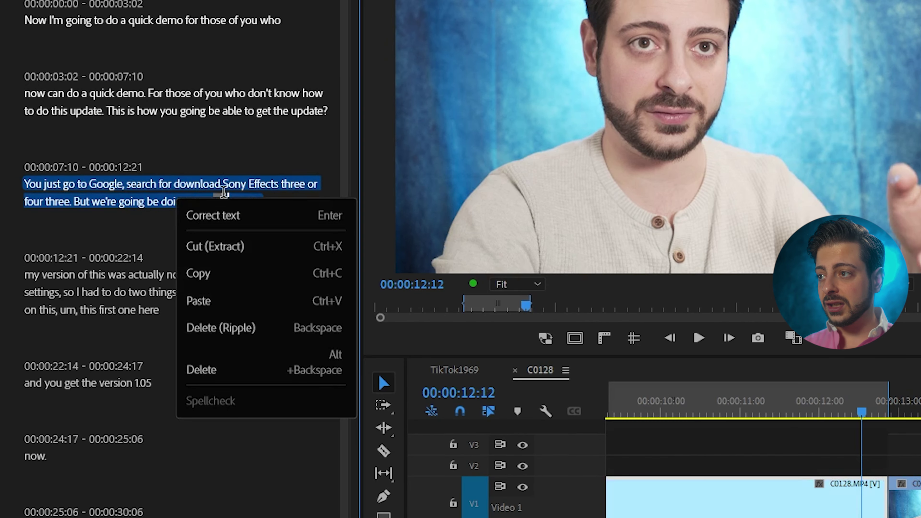
{"action": "left_click", "coordinate": [248, 256]}
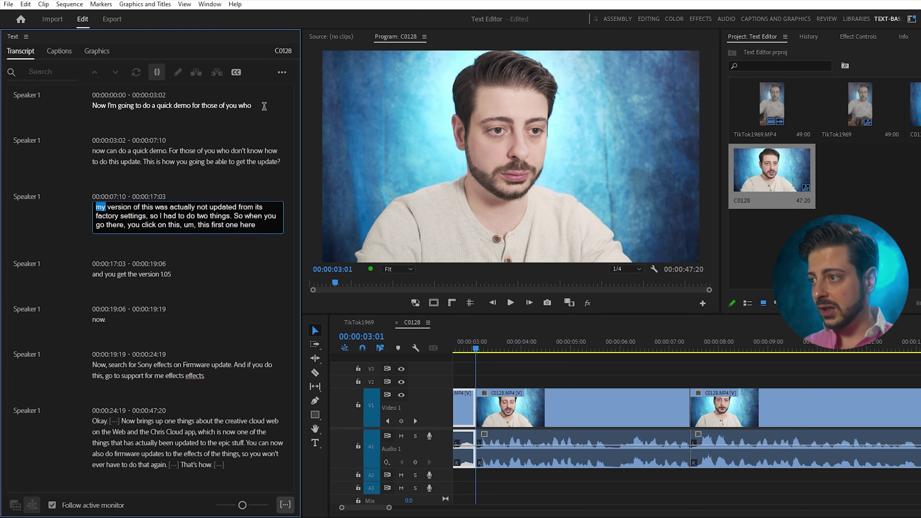
{"action": "right_click", "coordinate": [305, 24]}
{"action": "left_click", "coordinate": [237, 171]}
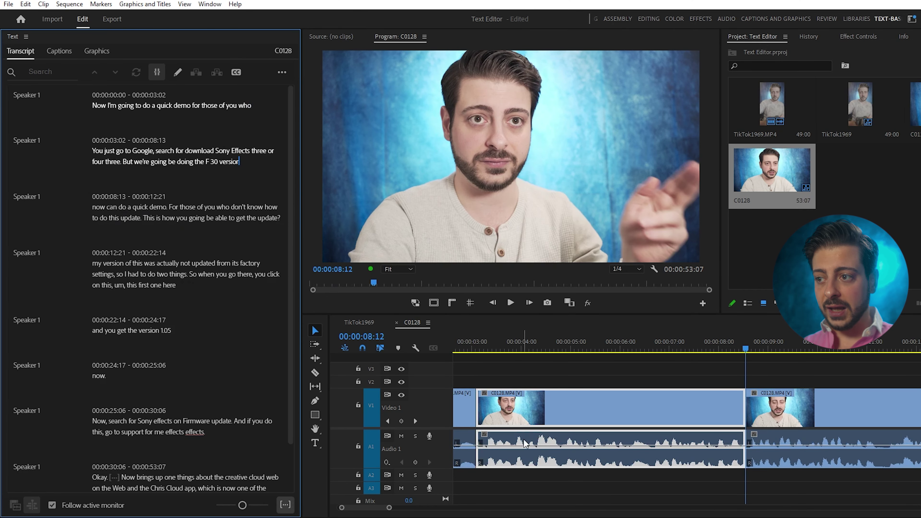
Undo the last two edits that moved the "You just go to Google ... the F 30 version" passage.
{"action": "key", "text": "minus"}
{"action": "key", "text": "minus"}
{"action": "key", "text": "minus"}
{"action": "key", "text": "ctrl+z"}
{"action": "key", "text": "ctrl+z"}
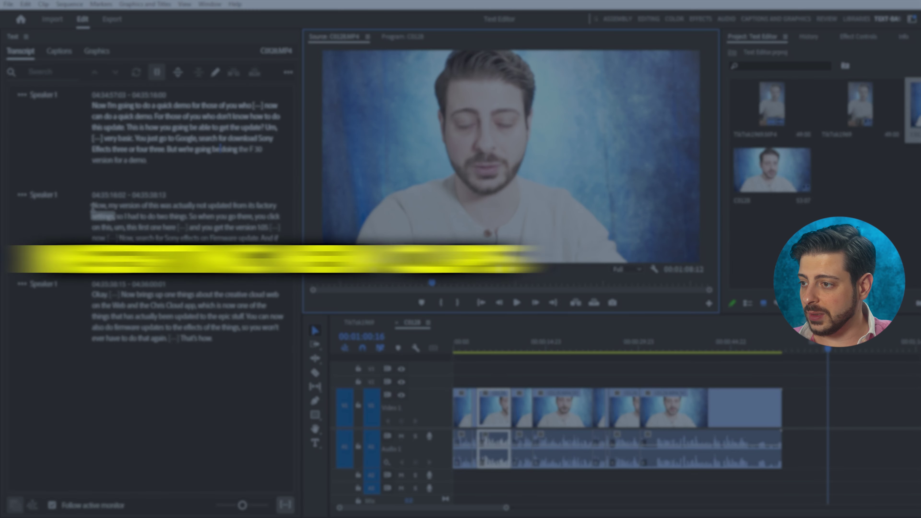
Insert the C0128.MP4 source passage "Now, my version of this was actually not updated from its factory settings," into the sequence at 00:01:00:16.
{"action": "left_click", "coordinate": [94, 206]}
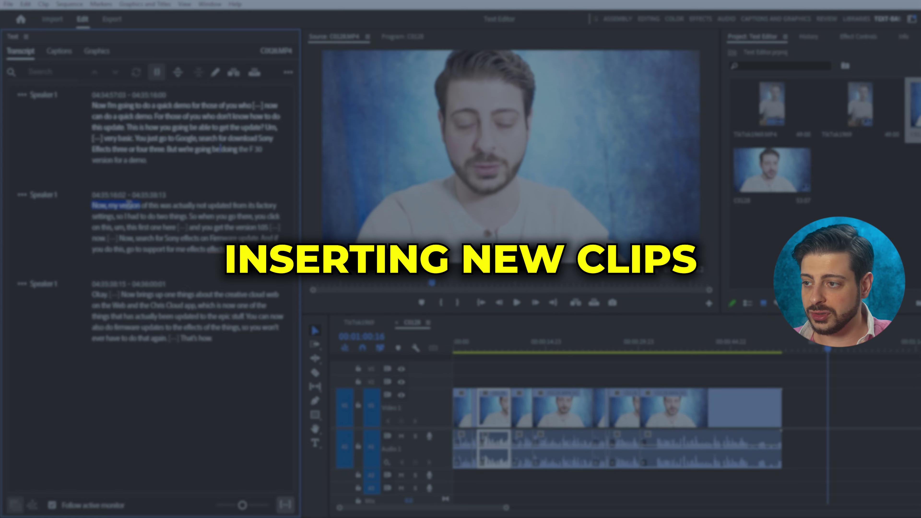
{"action": "left_click_drag", "start_coordinate": [219, 209], "coordinate": [115, 216]}
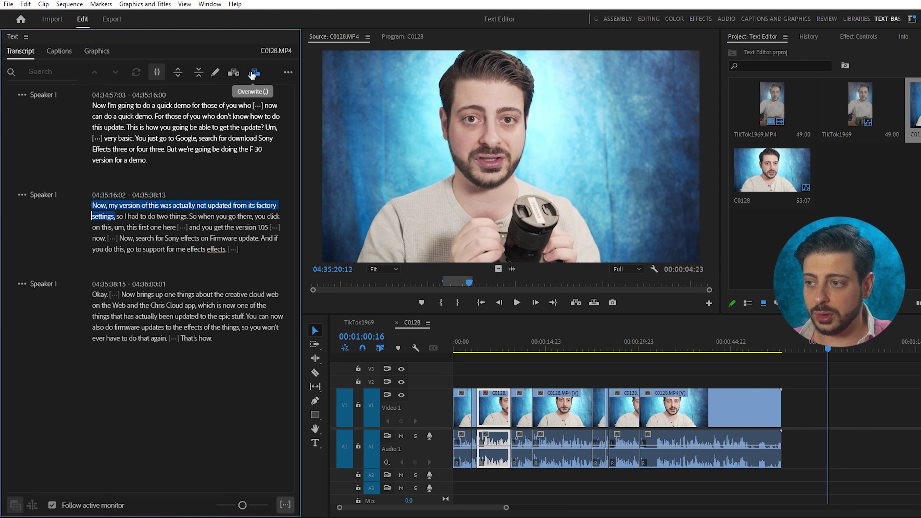
{"action": "left_click", "coordinate": [235, 74]}
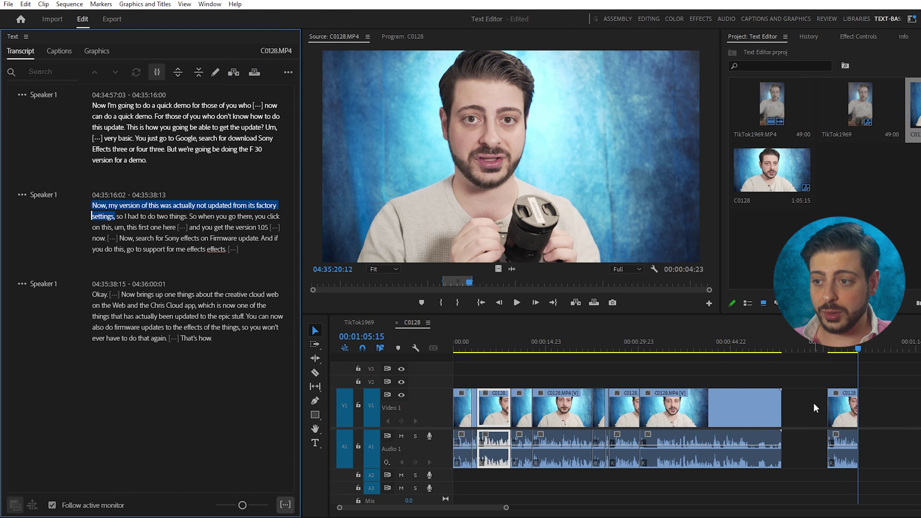
Overwrite the C0128 sequence at 00:01:00:16 with the TikTok1969.MP4 passage from "Here's a couple of ways" to "better photos with your phone".
{"action": "left_click", "coordinate": [829, 351]}
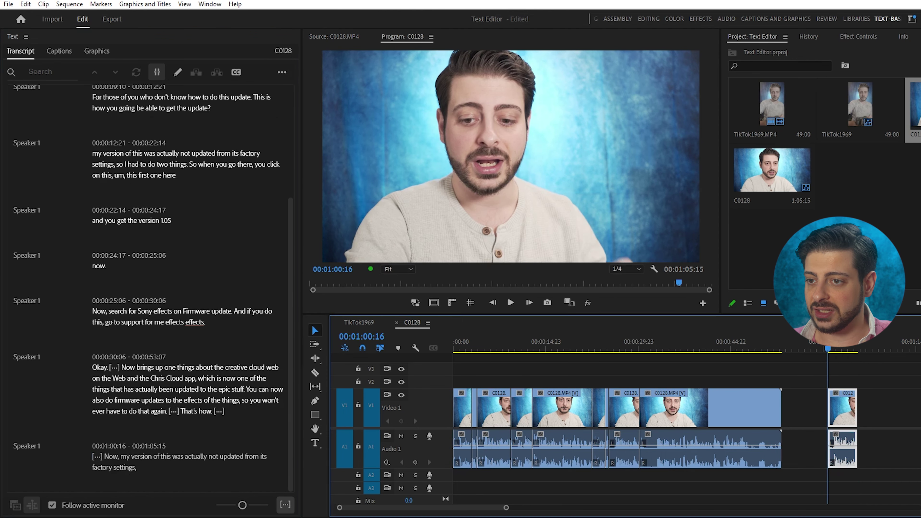
{"action": "double_click", "coordinate": [865, 109]}
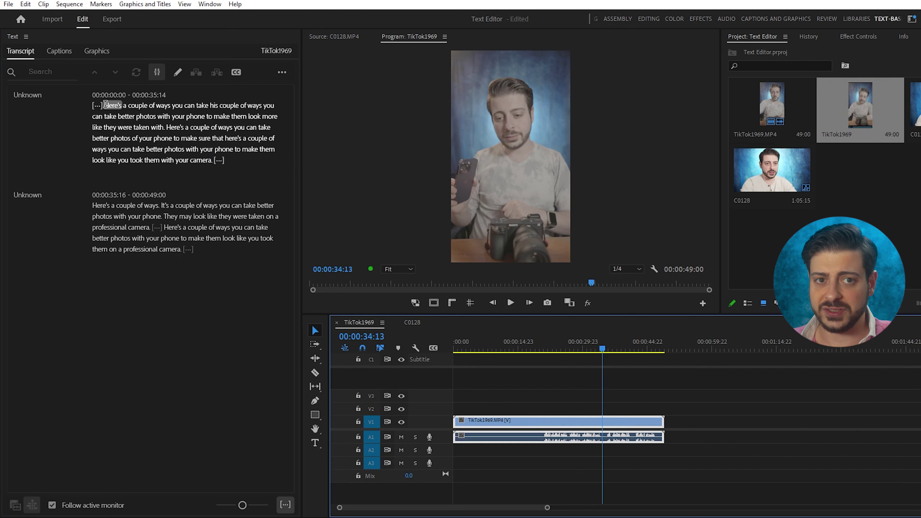
{"action": "left_click_drag", "start_coordinate": [106, 105], "coordinate": [164, 116]}
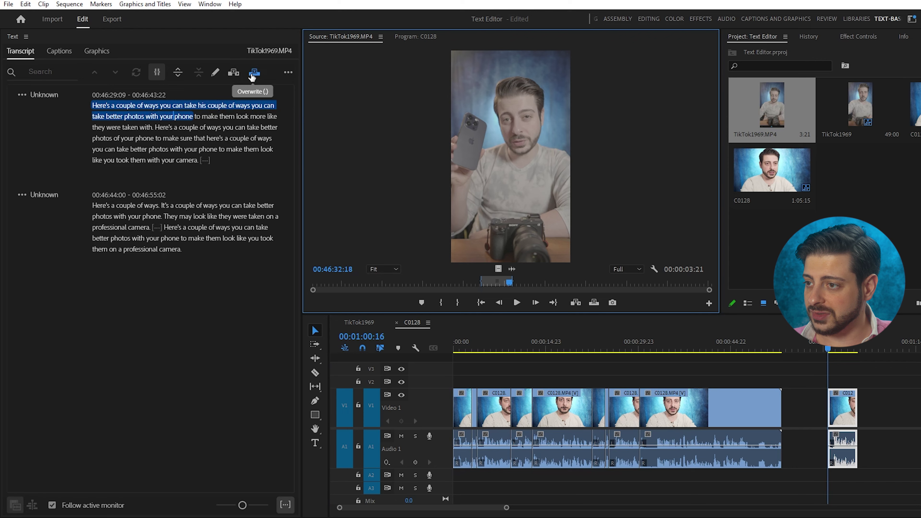
{"action": "left_click", "coordinate": [253, 74]}
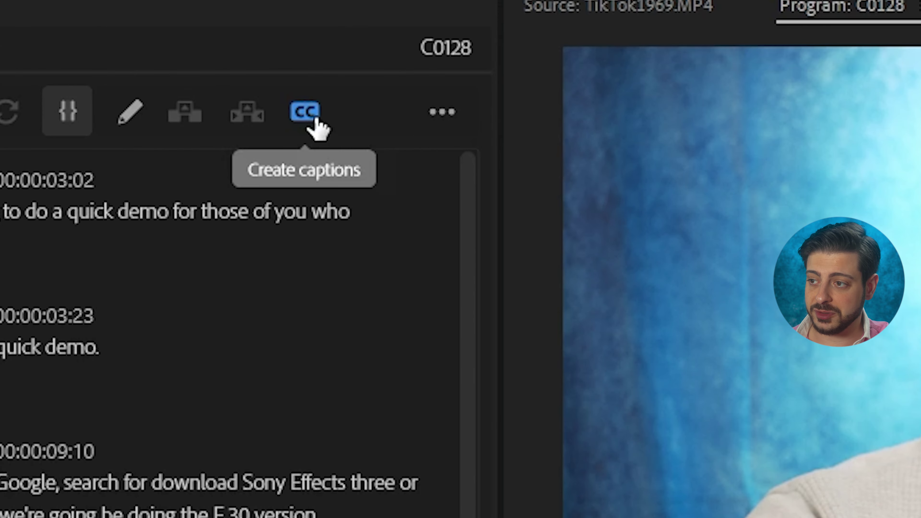
Create captions from the C0128 sequence transcript and scrub the timeline below the new subtitle track.
{"action": "left_click", "coordinate": [239, 74]}
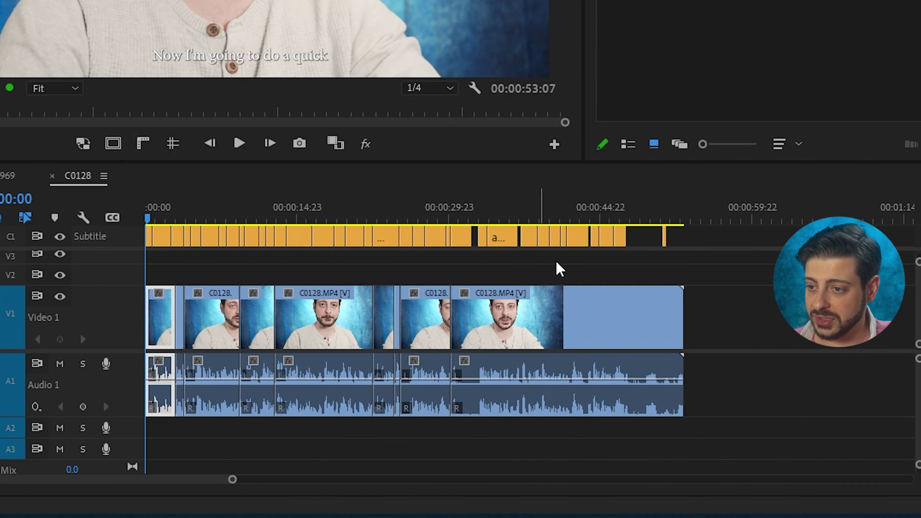
{"action": "scroll", "coordinate": [560, 270], "scroll_direction": "right", "scroll_amount": 2}
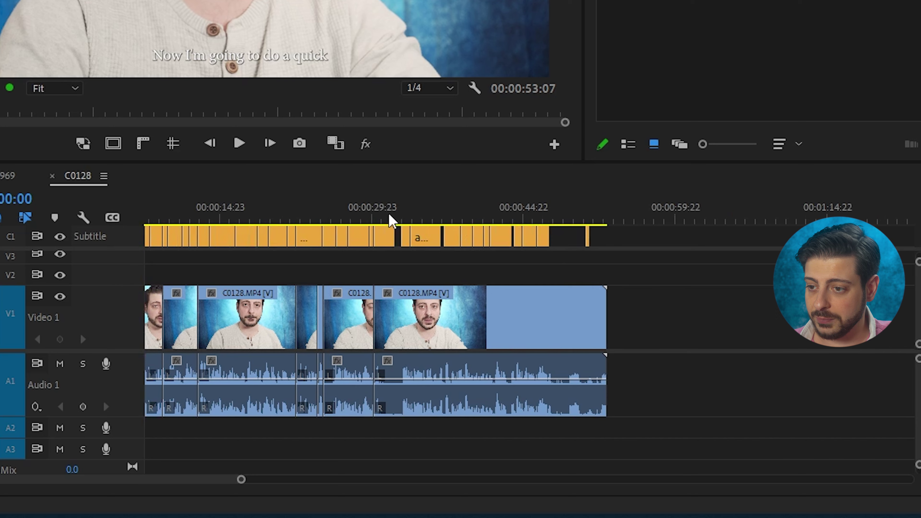
{"action": "left_click_drag", "start_coordinate": [394, 217], "coordinate": [433, 227]}
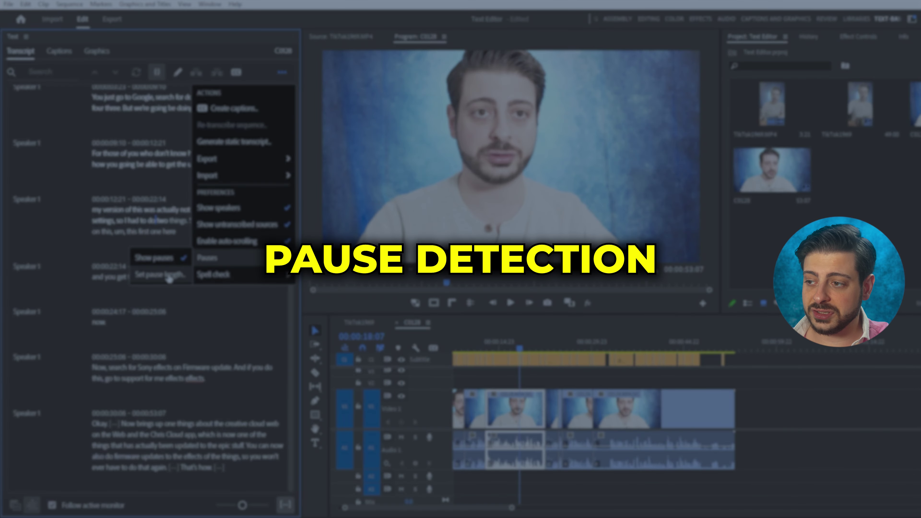
Set the transcript's minimum pause length to 0.41 seconds.
{"action": "left_click", "coordinate": [168, 277]}
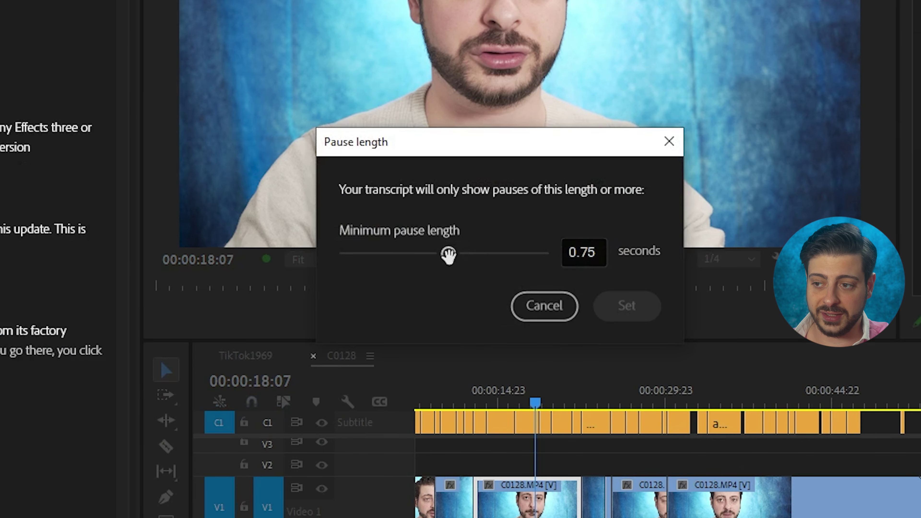
{"action": "left_click_drag", "start_coordinate": [449, 256], "coordinate": [444, 257]}
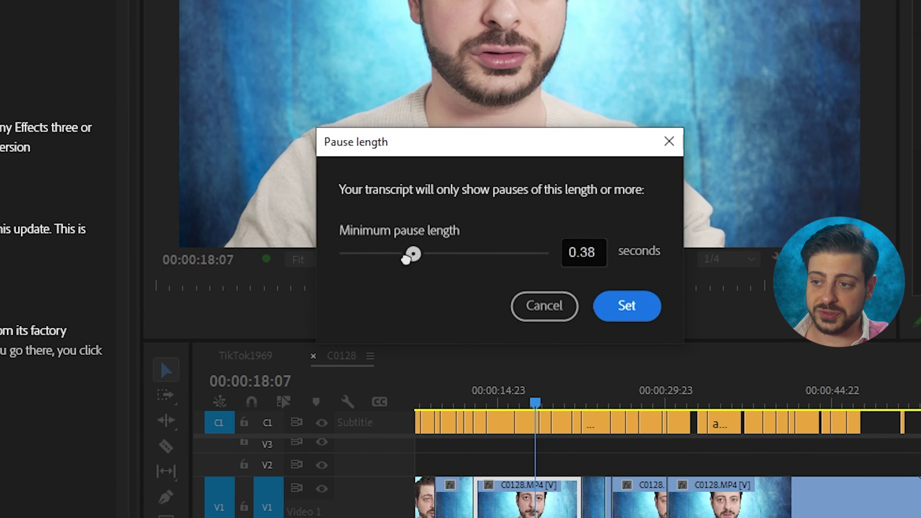
{"action": "left_click_drag", "start_coordinate": [539, 266], "coordinate": [555, 254]}
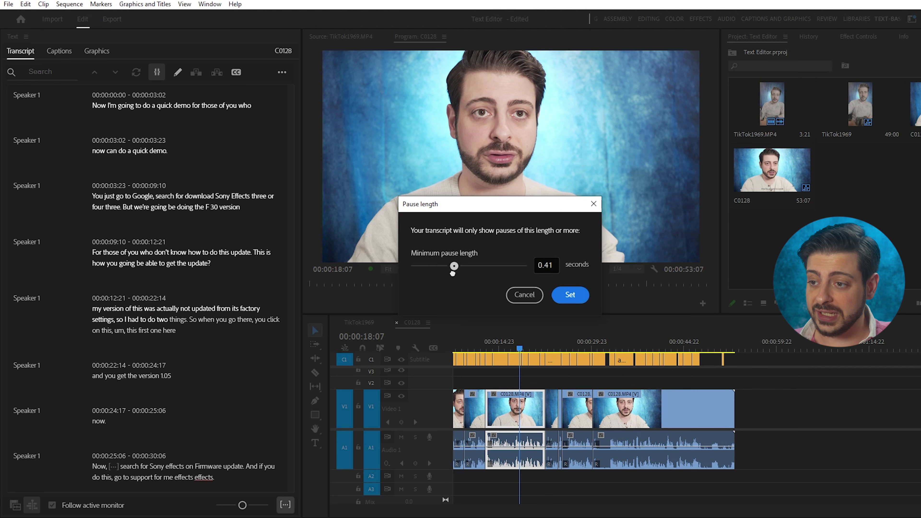
{"action": "left_click", "coordinate": [570, 294]}
Delete the pause between "Now," and "search for Sony effects on Firmware update" from the transcript.
{"action": "scroll", "coordinate": [181, 327], "scroll_direction": "down", "scroll_amount": 3}
{"action": "left_click", "coordinate": [114, 367]}
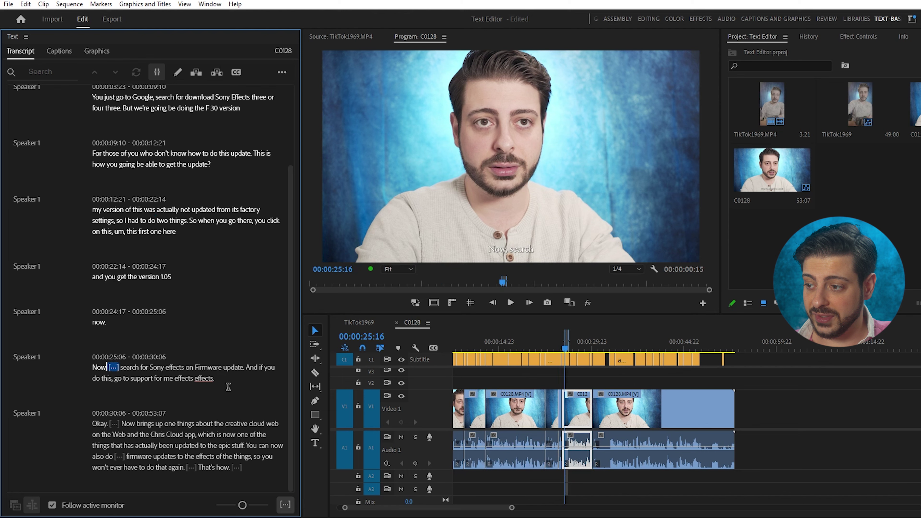
{"action": "type", "text": ","}
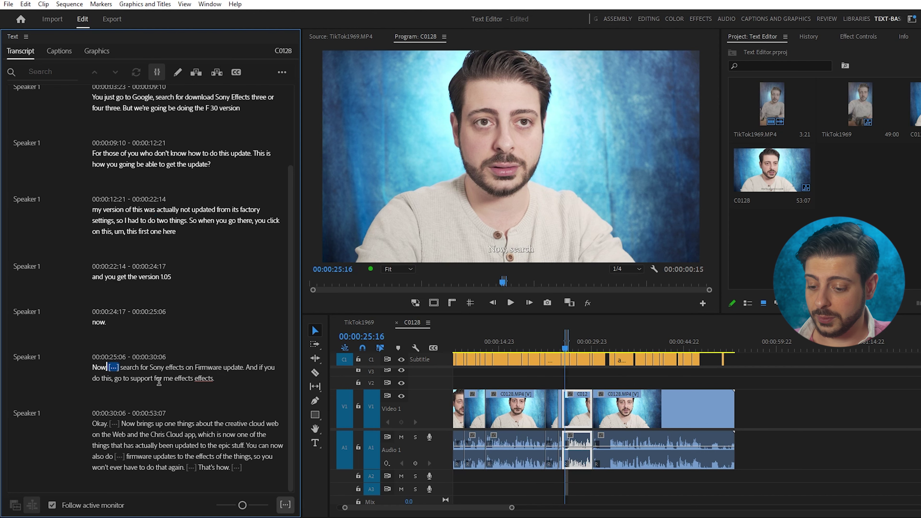
{"action": "key", "text": "Delete"}
Hide the speaker labels in the transcript.
{"action": "left_click", "coordinate": [282, 71]}
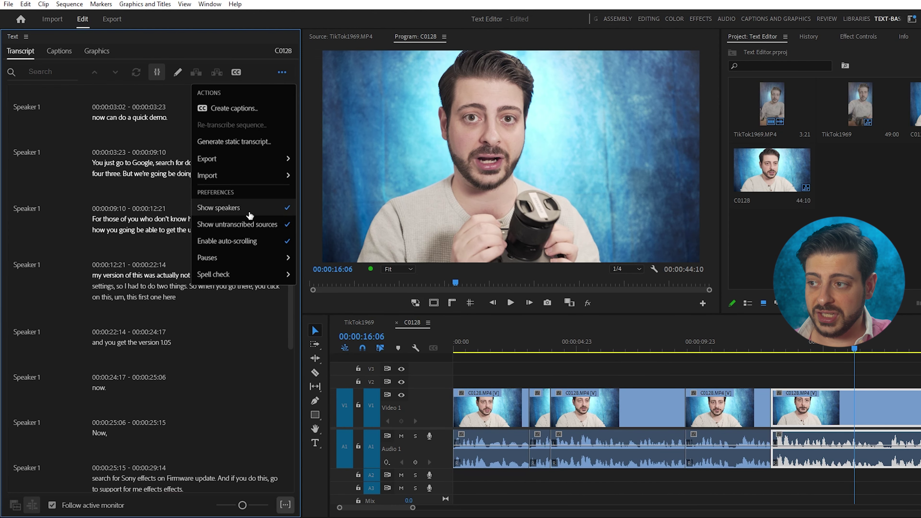
{"action": "left_click", "coordinate": [249, 213]}
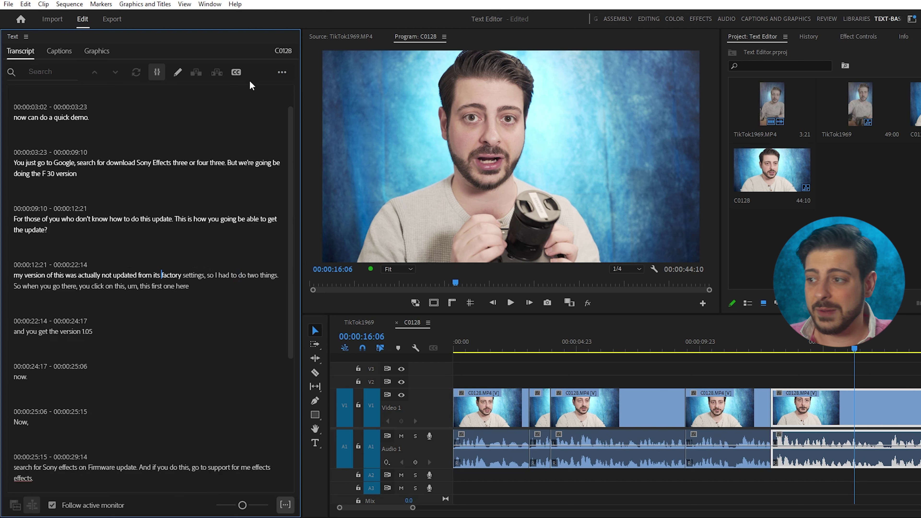
{"action": "left_click", "coordinate": [282, 72]}
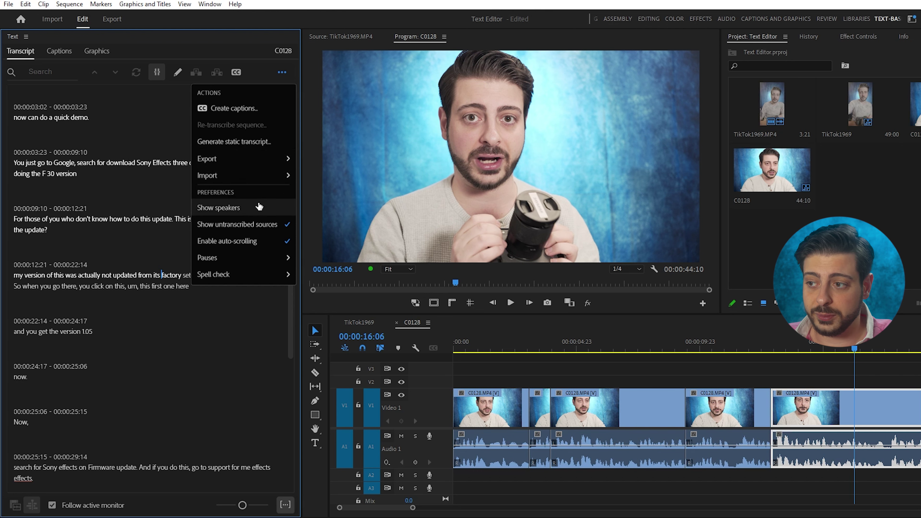
{"action": "left_click", "coordinate": [263, 175]}
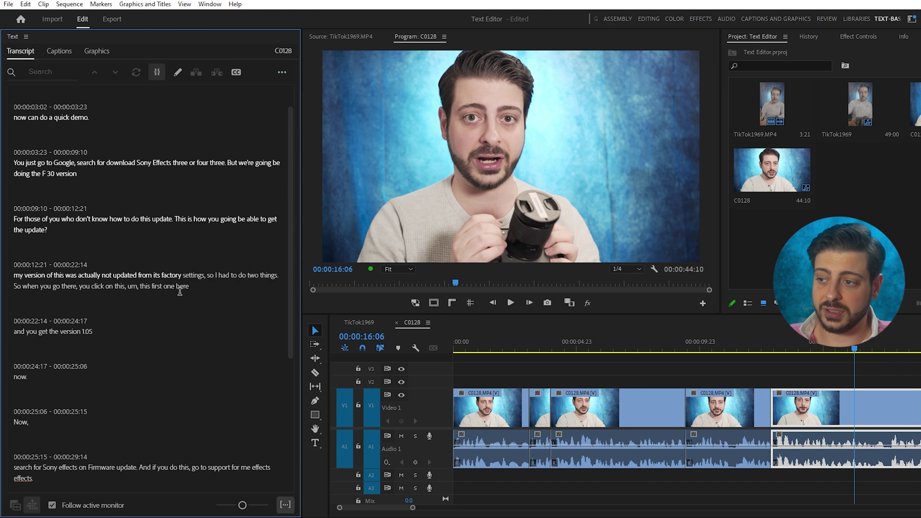
{"action": "scroll", "coordinate": [180, 292], "scroll_direction": "down", "scroll_amount": 3}
{"action": "left_click", "coordinate": [801, 349]}
{"action": "left_click_drag", "start_coordinate": [822, 350], "coordinate": [793, 372]}
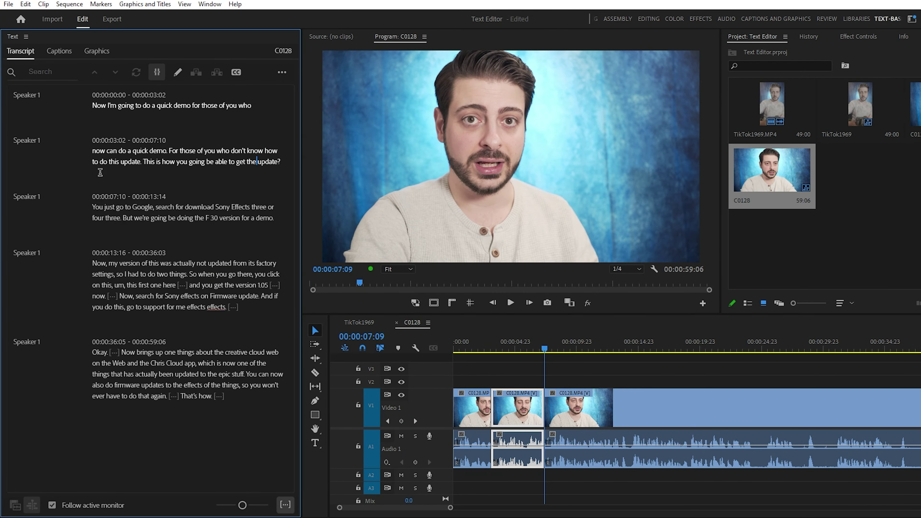
Delete the transcript pauses after "this first one here", "and you get the version 1.05", "now." and "support for me effects effects.".
{"action": "left_click", "coordinate": [182, 285]}
{"action": "key", "text": "Delete"}
{"action": "left_click", "coordinate": [177, 329]}
{"action": "key", "text": "Delete"}
{"action": "left_click", "coordinate": [124, 366]}
{"action": "key", "text": "Delete"}
{"action": "left_click", "coordinate": [213, 378]}
{"action": "key", "text": "Delete"}
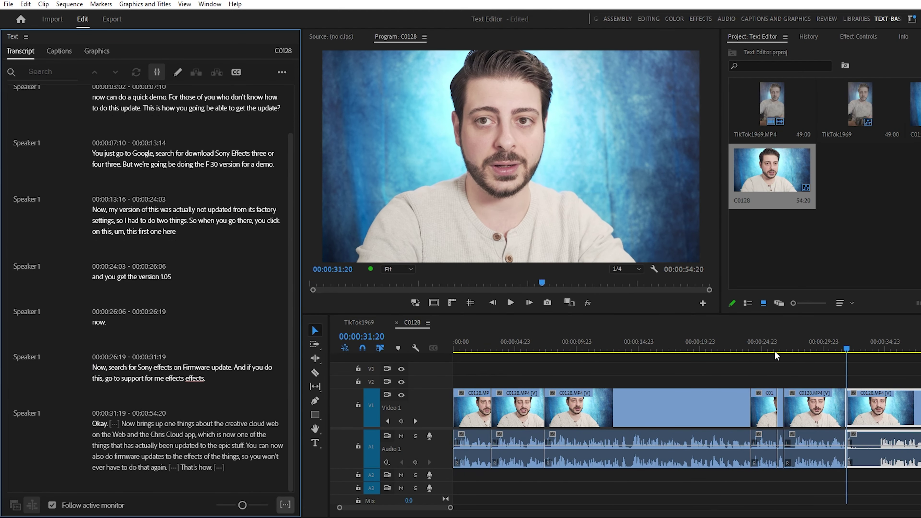
Delete "for a demo." after "the F 30 version" from the transcript, playing the passage before and after the cut.
{"action": "left_click", "coordinate": [545, 349]}
{"action": "key", "text": "space"}
{"action": "key", "text": "space"}
{"action": "left_click_drag", "start_coordinate": [275, 218], "coordinate": [243, 218]}
{"action": "key", "text": "Delete"}
{"action": "left_click", "coordinate": [596, 345]}
{"action": "key", "text": "space"}
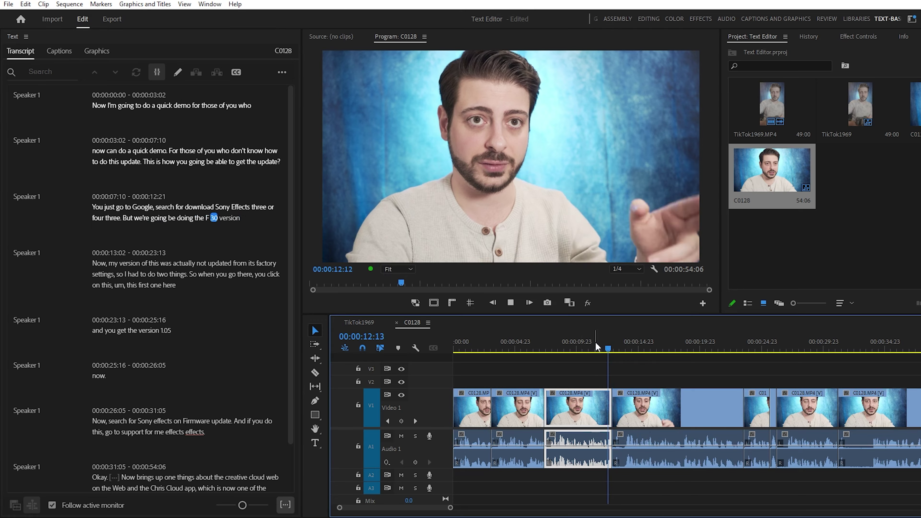